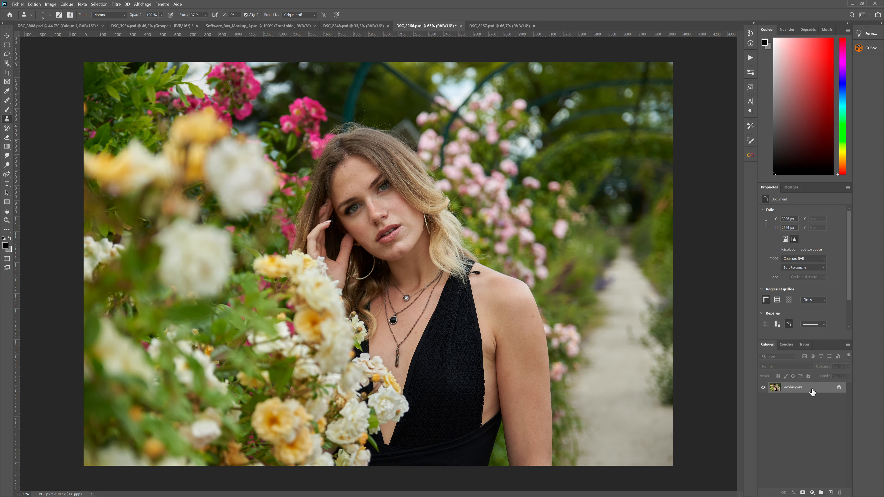
# Duplicate the background layer and make the copy the active layer
pyautogui.moveTo(812, 392); pyautogui.dragTo(831, 493)
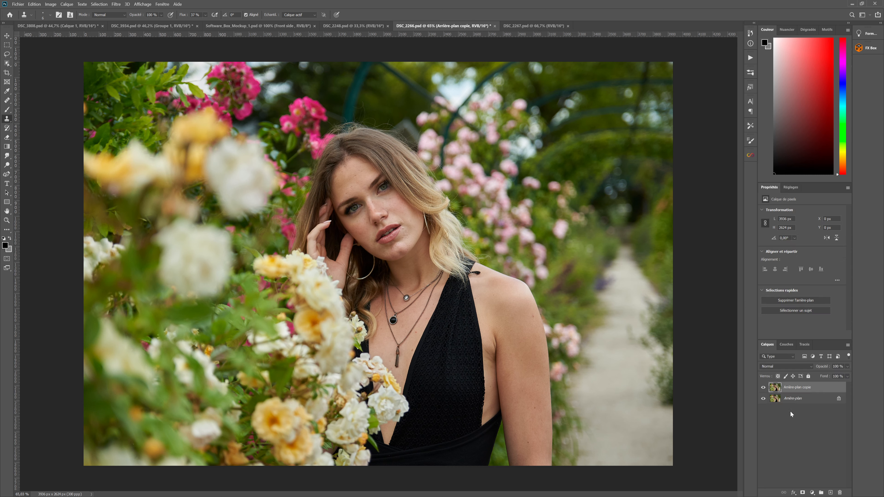
pyautogui.click(803, 400)
pyautogui.click(823, 390)
pyautogui.click(797, 401)
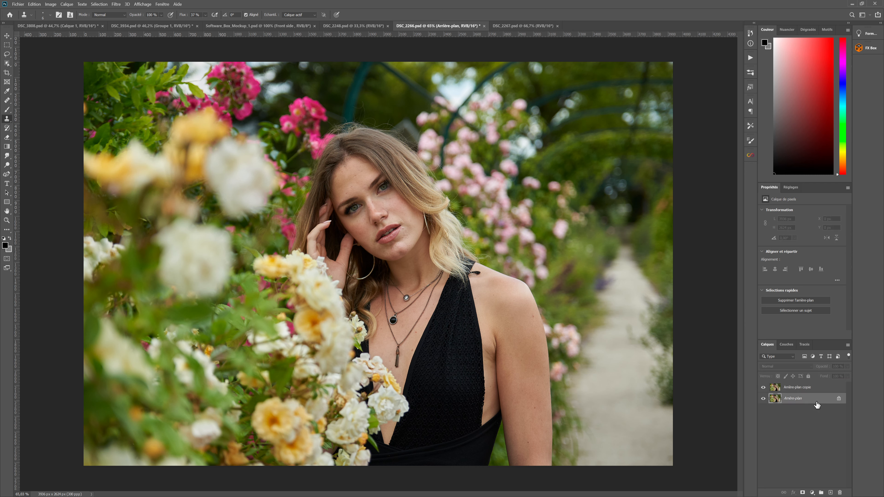
pyautogui.click(815, 389)
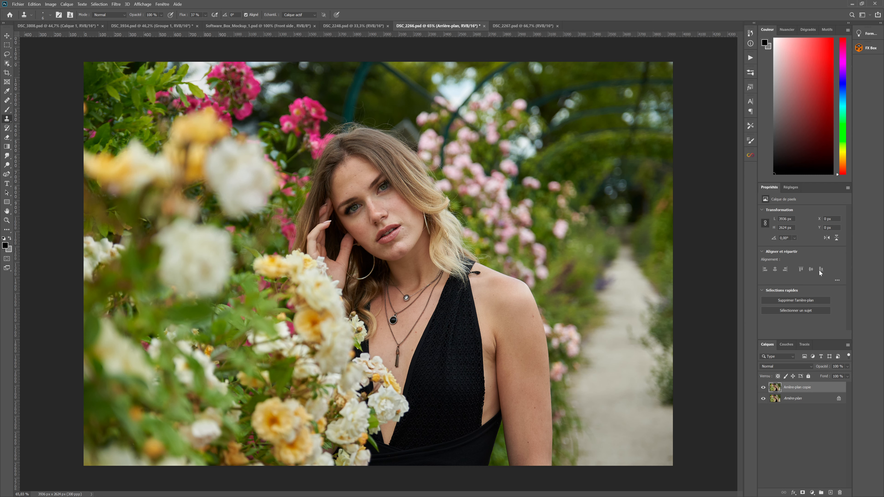
# Add a Curves adjustment layer above the background copy and raise its midtones to an output of 140
pyautogui.click(790, 188)
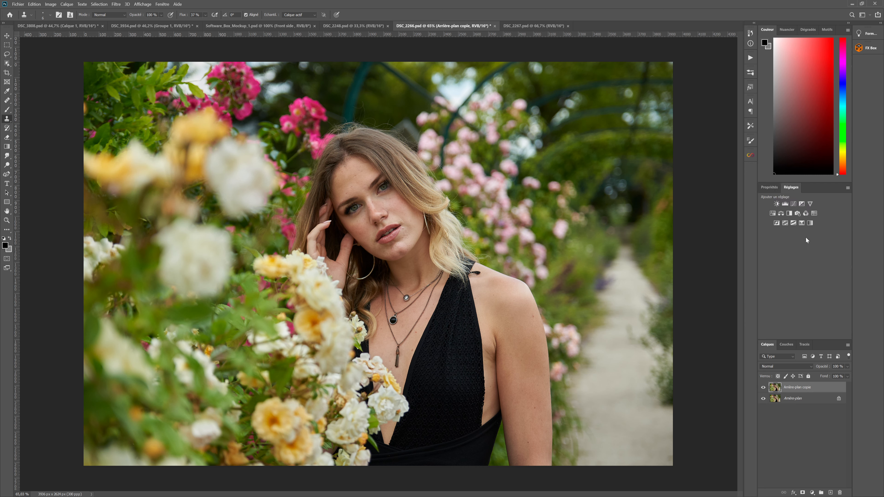
pyautogui.click(793, 207)
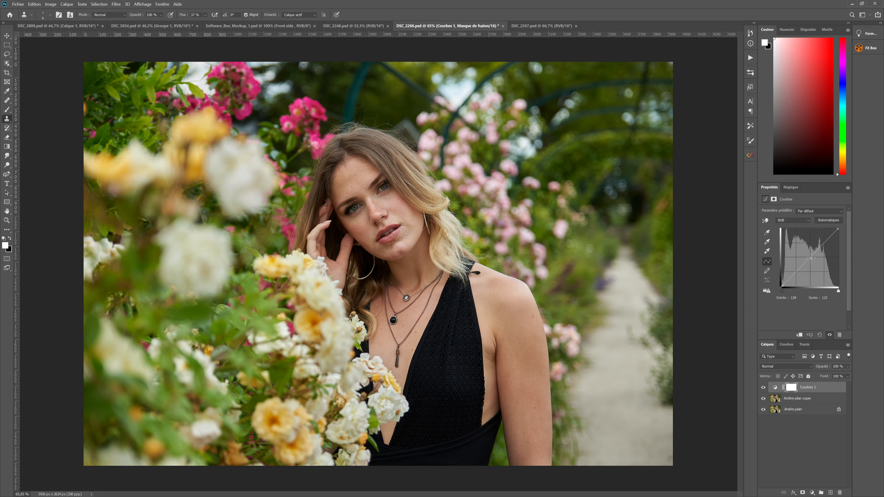
pyautogui.moveTo(809, 256); pyautogui.dragTo(807, 254)
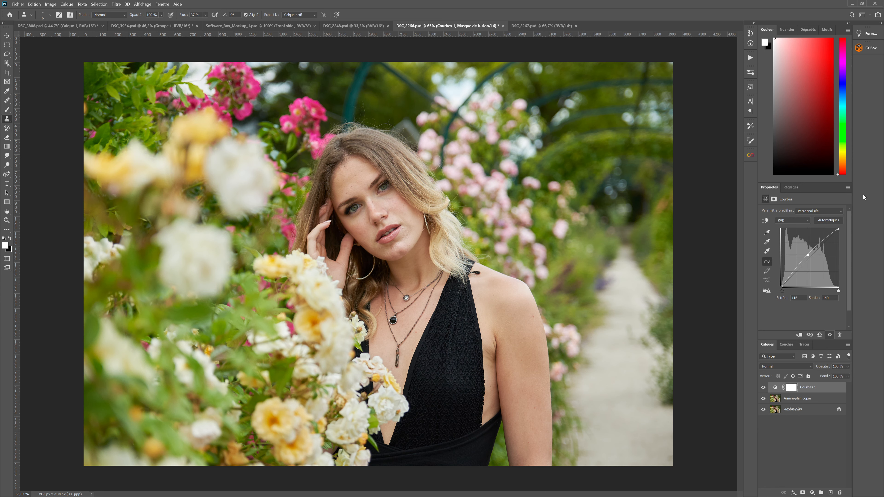
# Invert the brightening Curves layer's mask to black and rename the layer as Dodge
pyautogui.hotkey('ctrl', 'i')
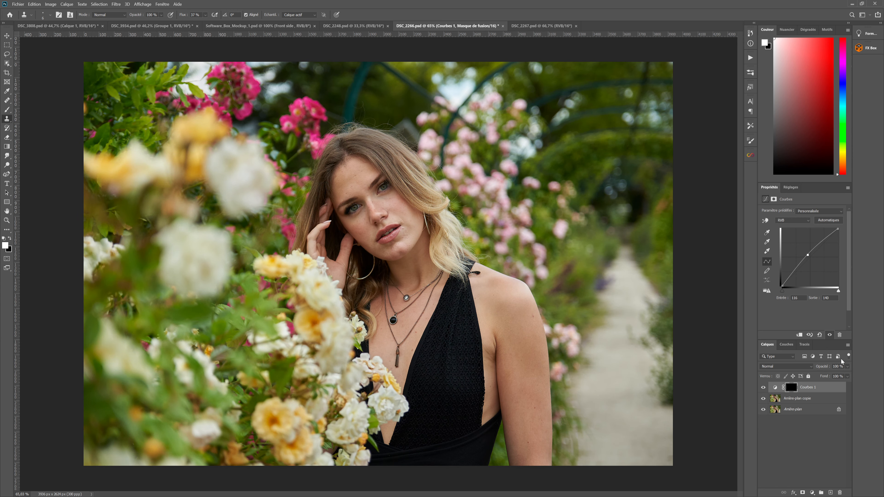
pyautogui.doubleClick(825, 389)
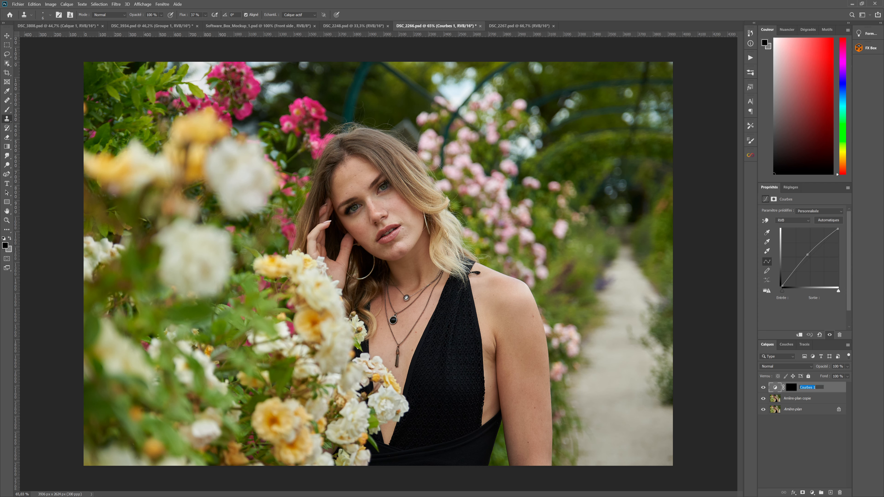
pyautogui.write('Dodge')
pyautogui.press('Return')
# Add another Curves adjustment layer above Dodge and lower its midpoint to input 128, output 111
pyautogui.click(795, 189)
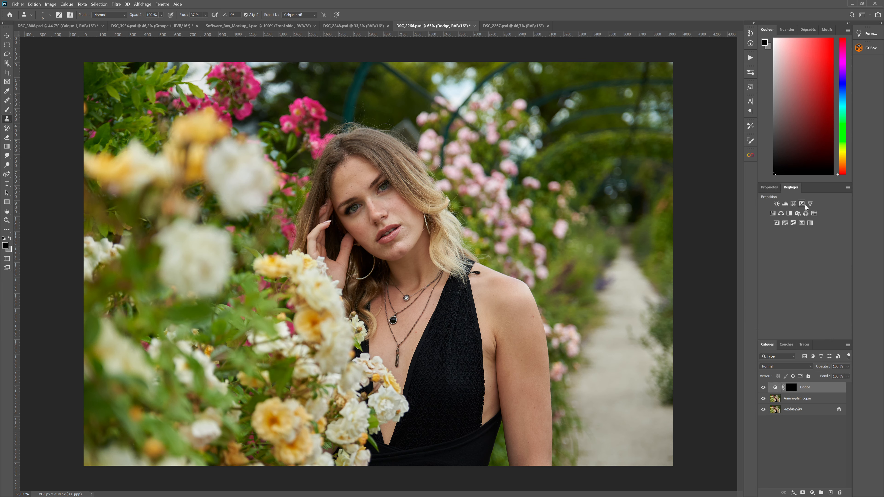
pyautogui.click(794, 206)
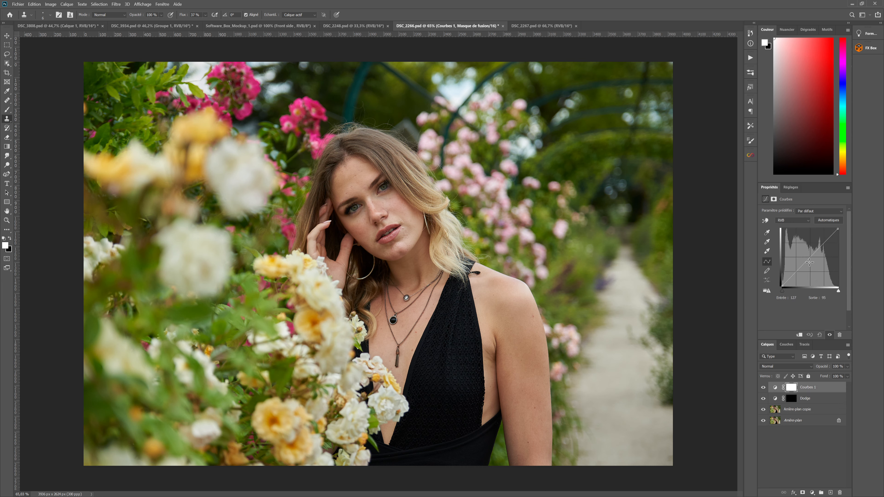
pyautogui.moveTo(813, 255); pyautogui.dragTo(810, 261)
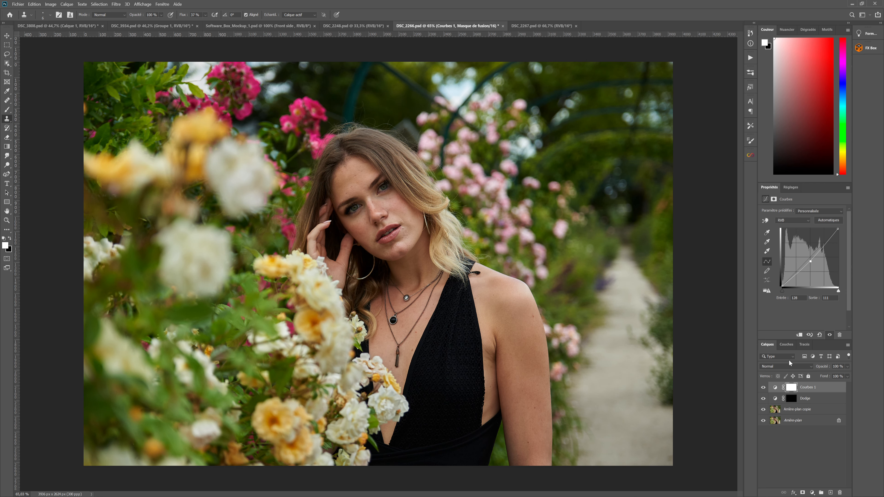
# Invert the darkening Curves layer's mask to black and rename the layer as Burn
pyautogui.hotkey('ctrl', 'i')
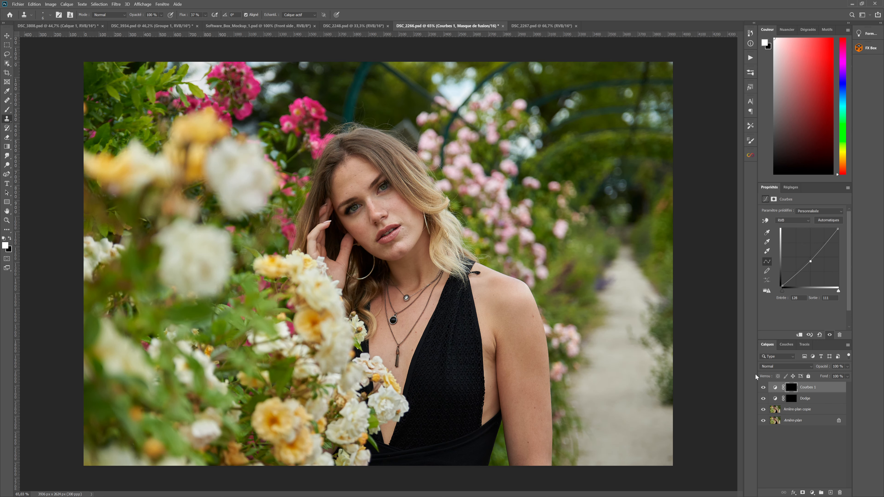
pyautogui.doubleClick(808, 388)
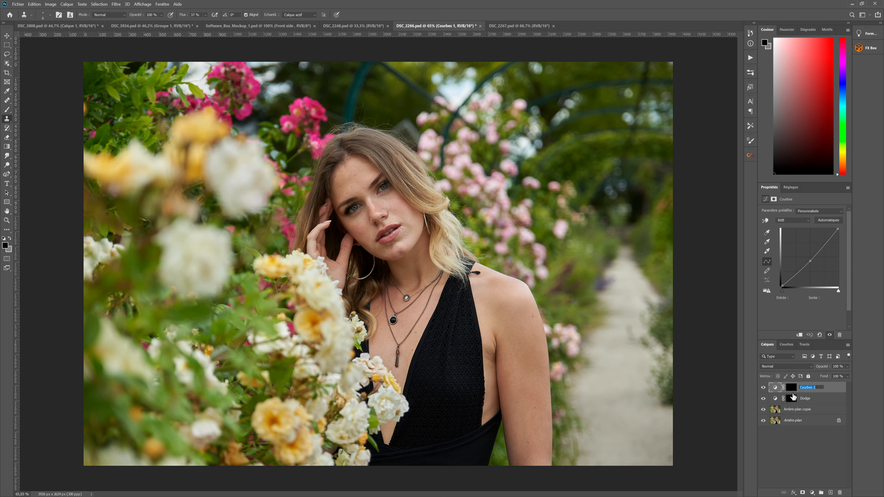
pyautogui.write('Burn')
pyautogui.press('Return')
# Group the Burn and Dodge layers and name the group DB
pyautogui.keyDown('shift'); pyautogui.click(828, 400); pyautogui.keyUp('shift')
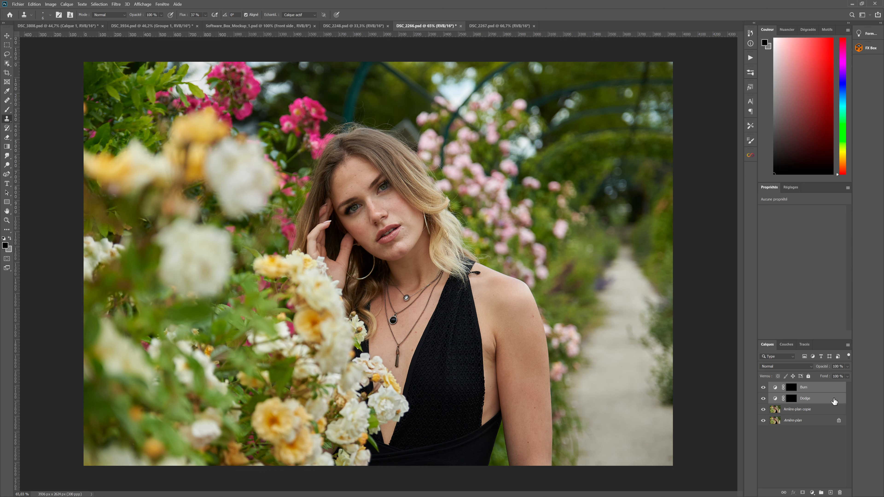
pyautogui.hotkey('ctrl', 'g')
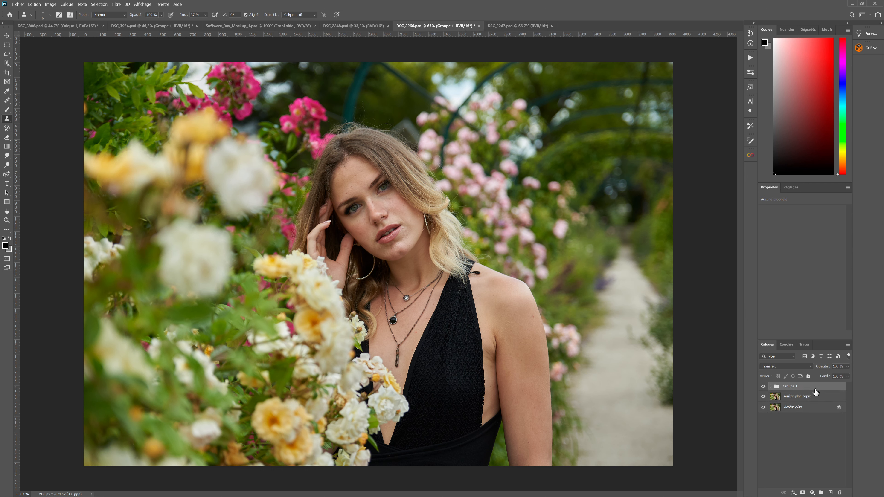
pyautogui.doubleClick(790, 387)
pyautogui.write('DB')
pyautogui.press('Return')
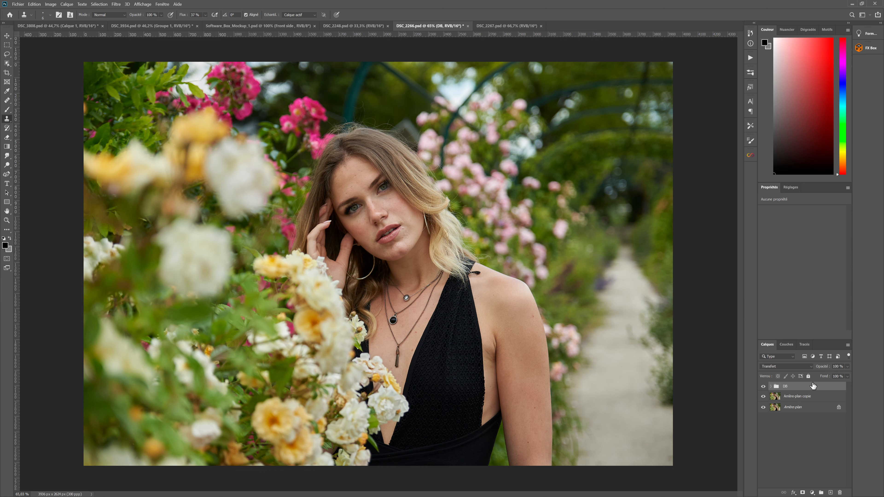
# Add a Curves layer above the DB group in Couleur blend mode and pull its white point down to output 0
pyautogui.click(791, 187)
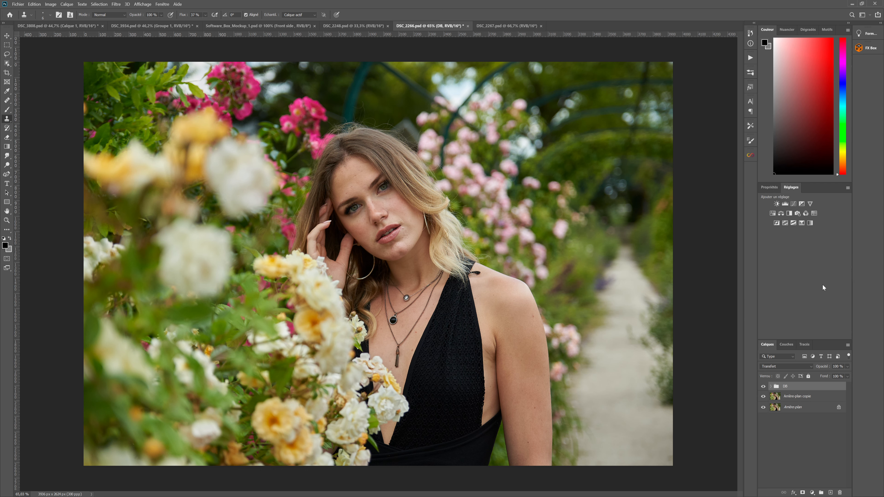
pyautogui.click(793, 203)
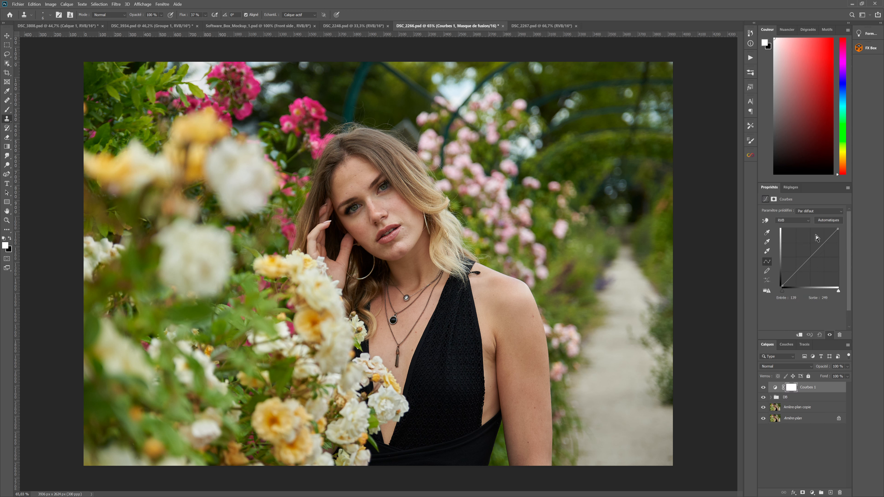
pyautogui.click(788, 368)
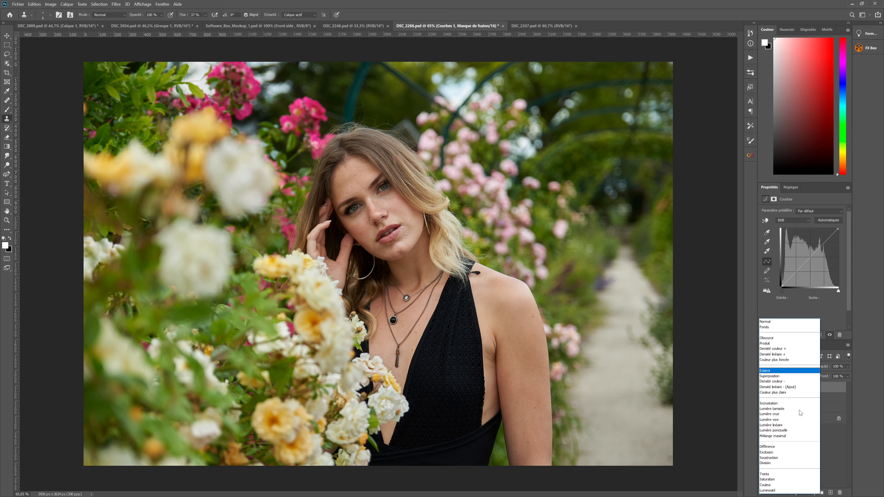
pyautogui.click(769, 485)
pyautogui.moveTo(841, 229); pyautogui.dragTo(867, 308)
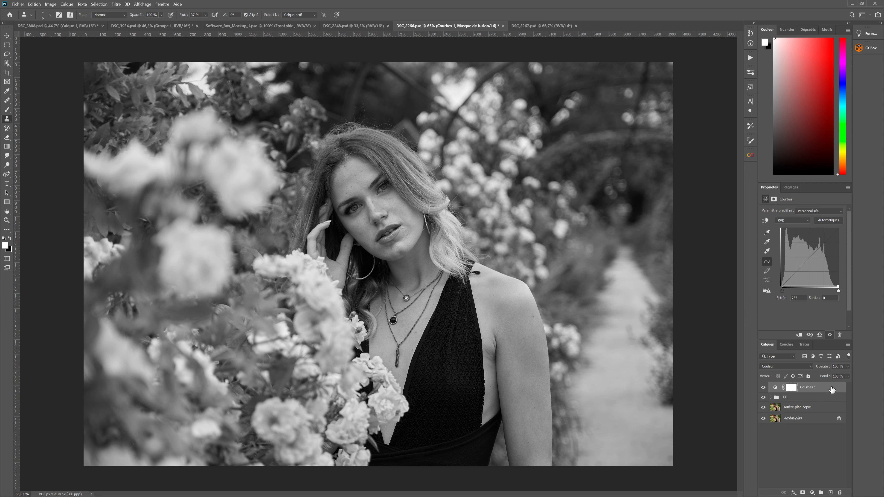
# Add a second Curves layer above the black-and-white one and darken the shadows with a point at input 84, output 60
pyautogui.click(831, 389)
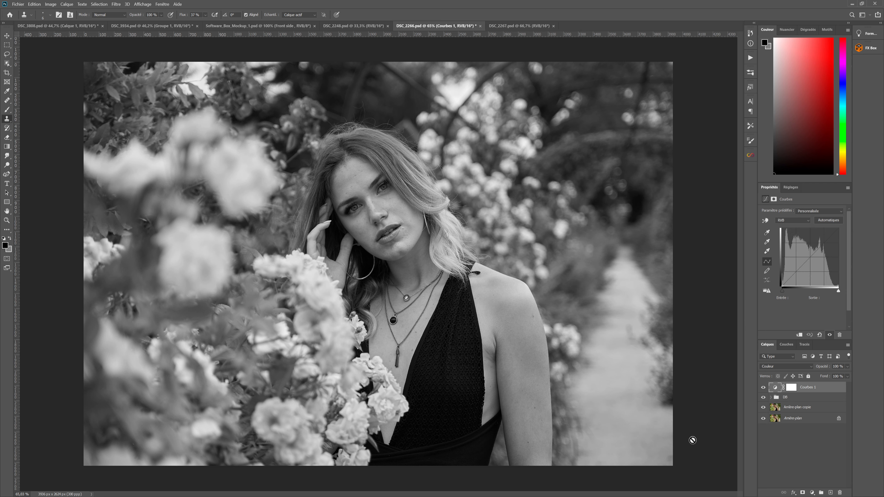
pyautogui.click(790, 188)
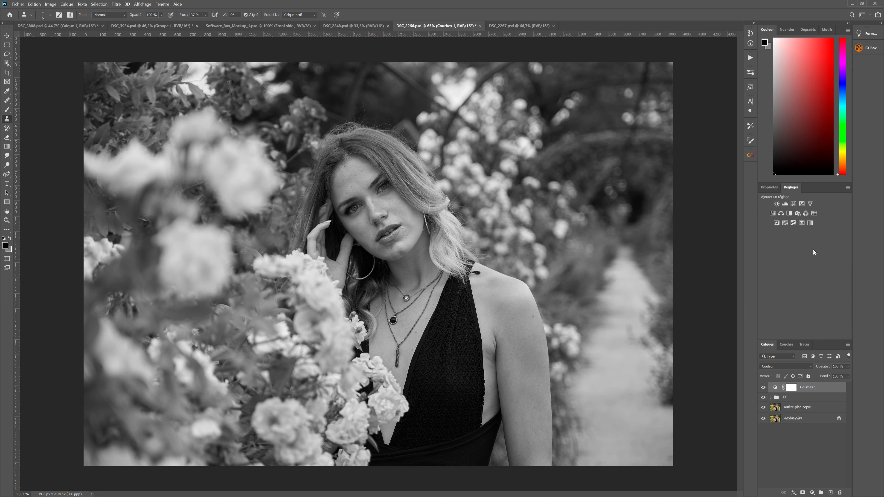
pyautogui.click(796, 205)
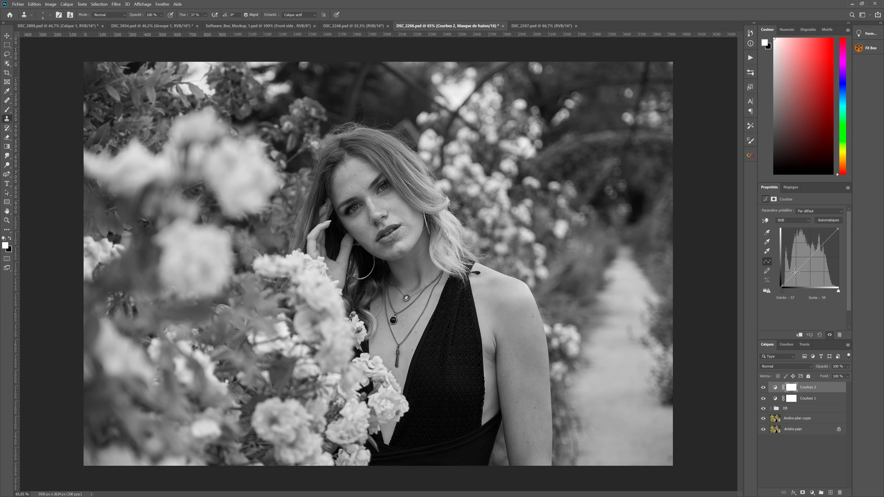
pyautogui.moveTo(795, 271)
pyautogui.mouseDown()
pyautogui.moveTo(795, 280)
pyautogui.moveTo(801, 272)
pyautogui.mouseUp()
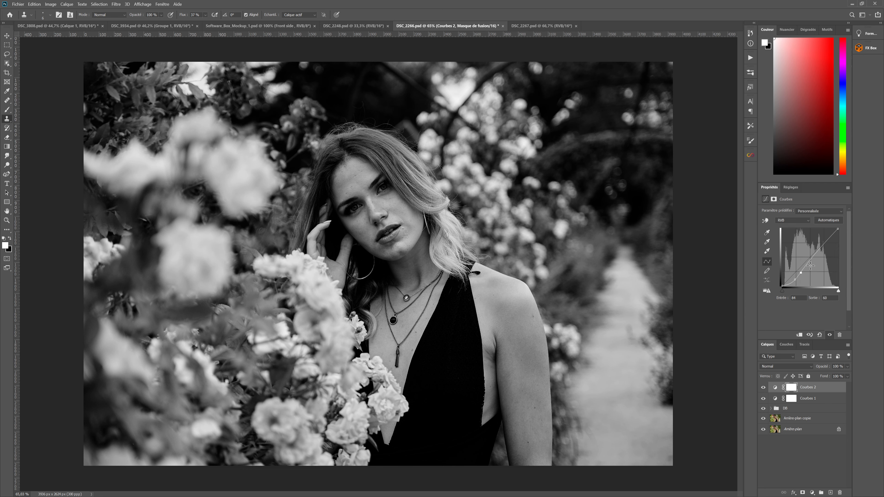
# Refine the contrast curve with a slightly lowered point at input 112 and a deep-shadow point at input 35, output 9
pyautogui.click(807, 263)
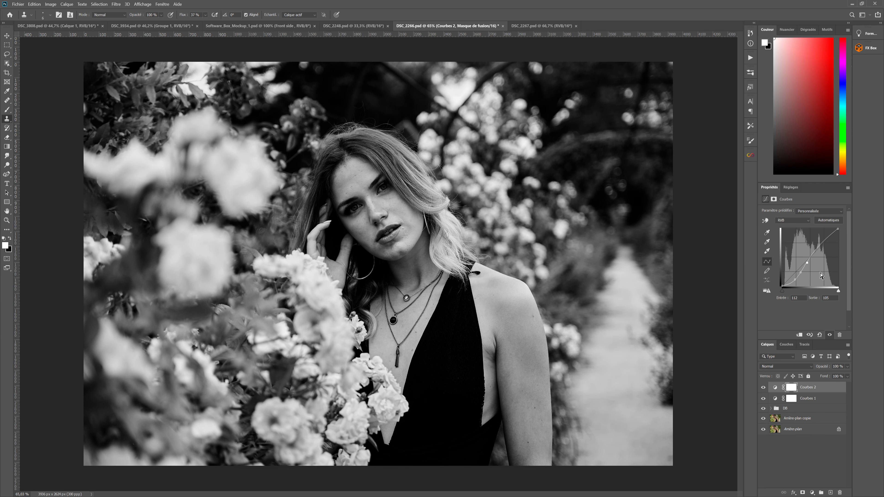
pyautogui.press('Down')
pyautogui.press('Down')
pyautogui.press('Down')
pyautogui.press('Down')
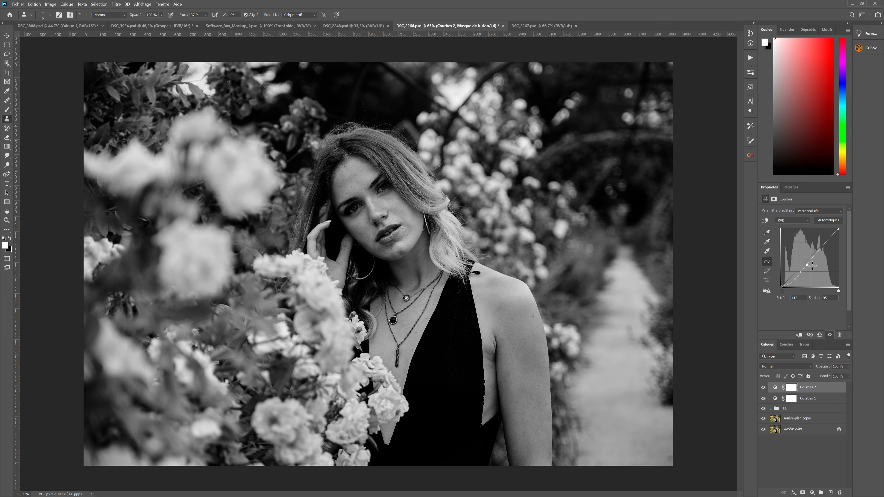
pyautogui.press('Up')
pyautogui.press('Up')
pyautogui.click(790, 284)
# Group the two upper Curves layers and rename the group as ifr
pyautogui.scroll(2, 353, 192)
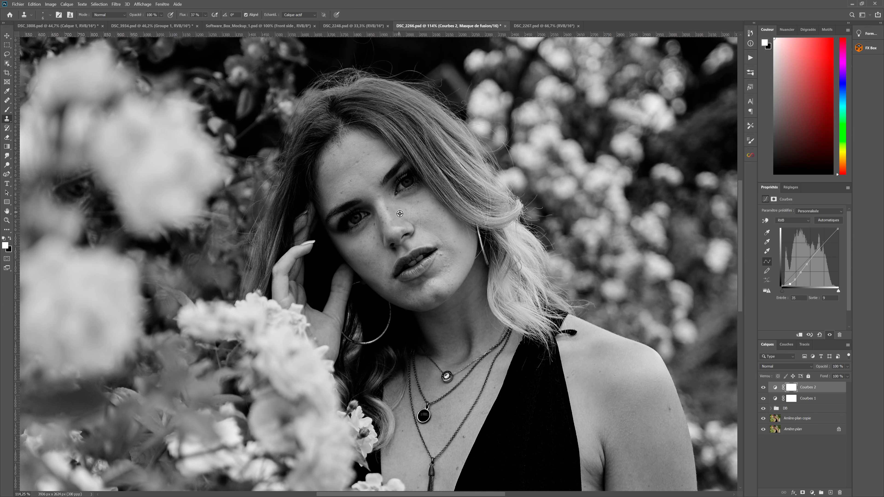
pyautogui.scroll(2, 367, 261)
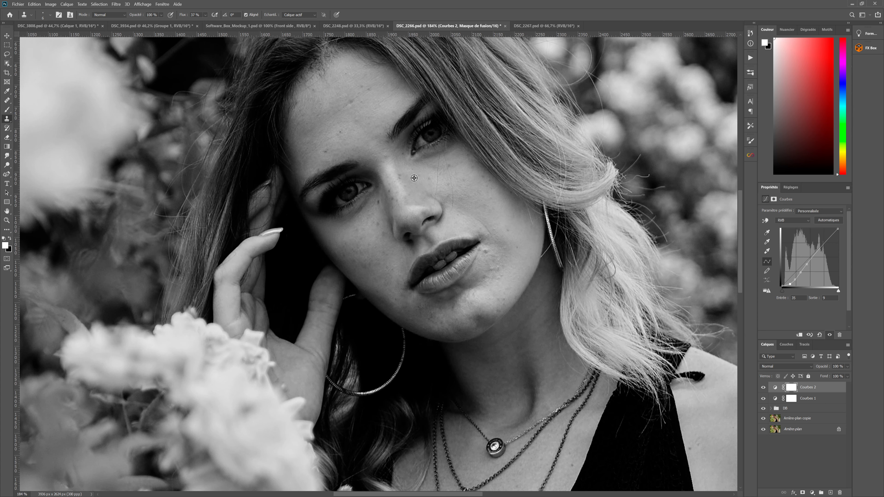
pyautogui.scroll(-3, 458, 224)
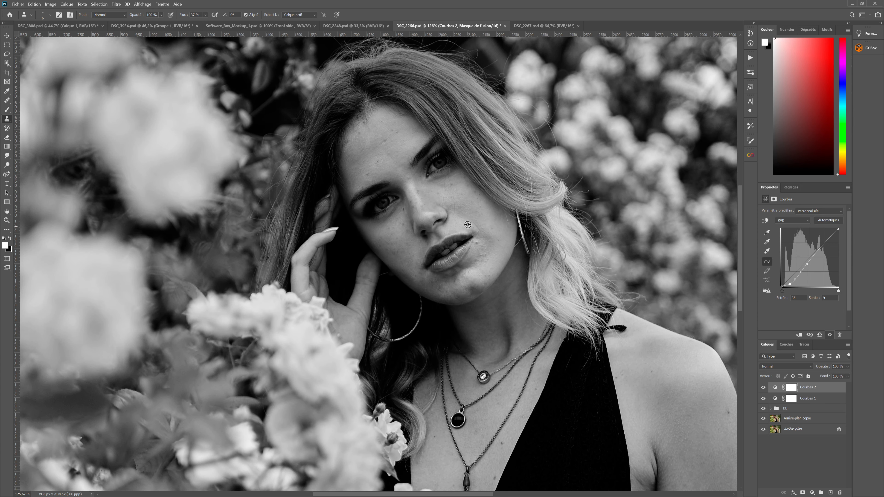
pyautogui.scroll(-3, 508, 233)
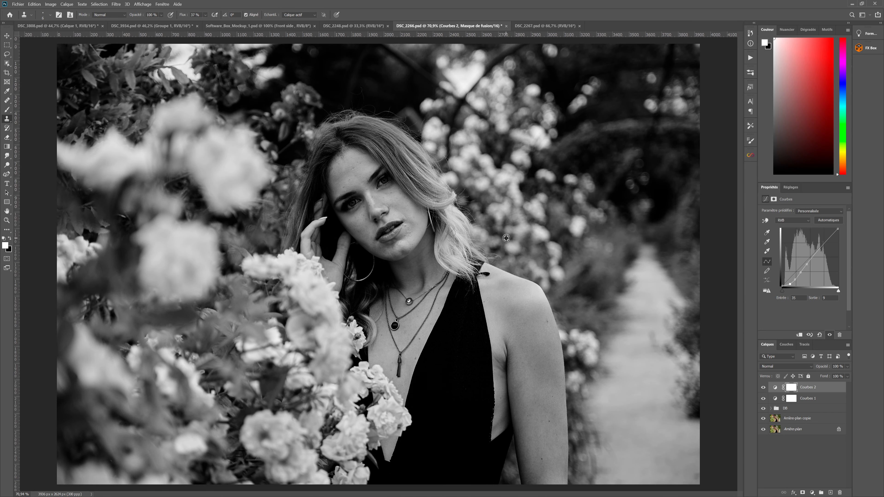
pyautogui.keyDown('shift'); pyautogui.click(825, 400); pyautogui.keyUp('shift')
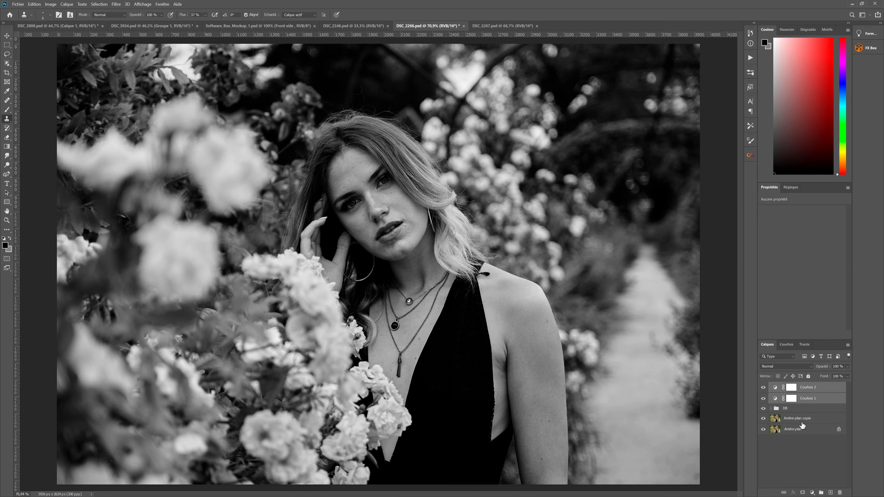
pyautogui.hotkey('ctrl', 'g')
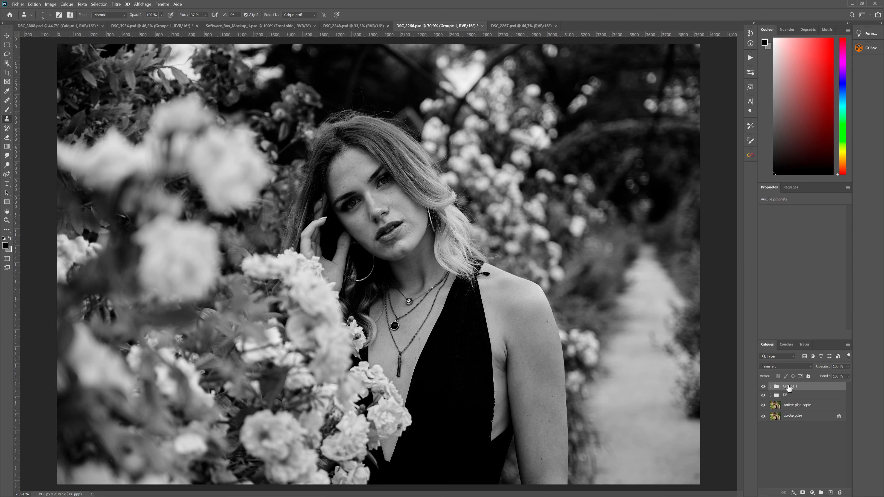
pyautogui.doubleClick(789, 386)
pyautogui.write('ifr')
pyautogui.press('Return')
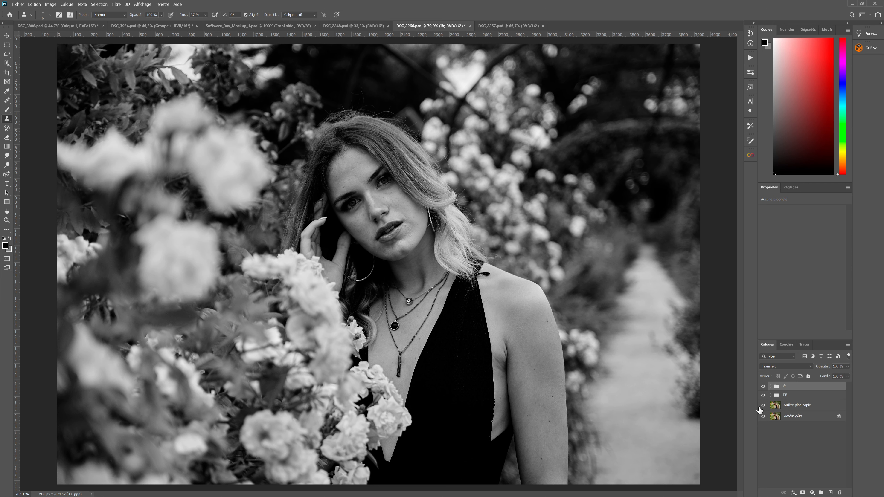
# Expand the DB group, target the Dodge layer's mask and set the Brush tool's flow to 1%
pyautogui.click(771, 395)
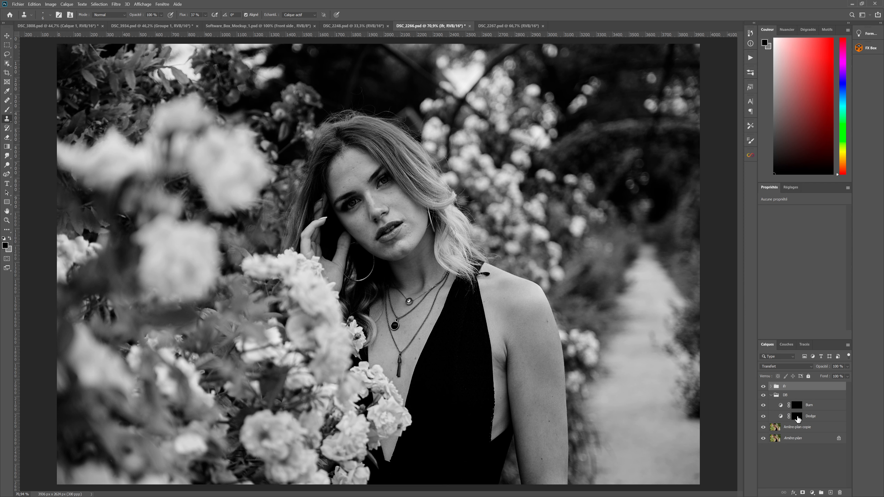
pyautogui.click(797, 416)
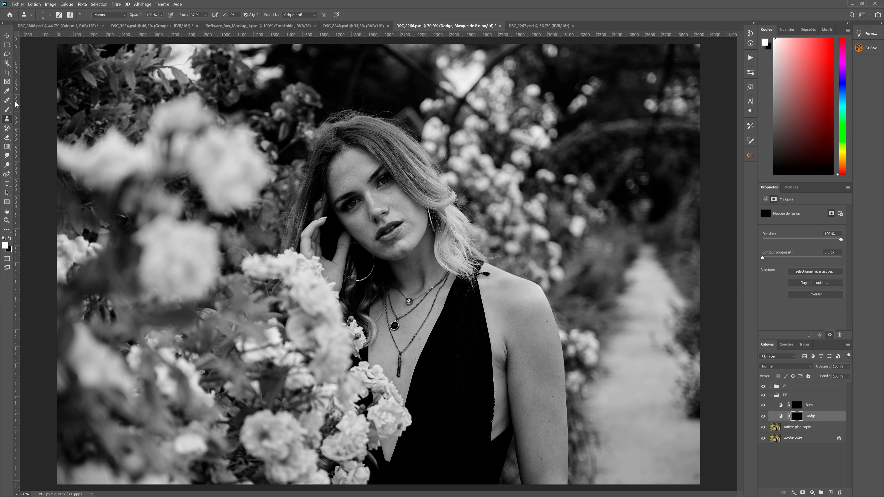
pyautogui.click(6, 110)
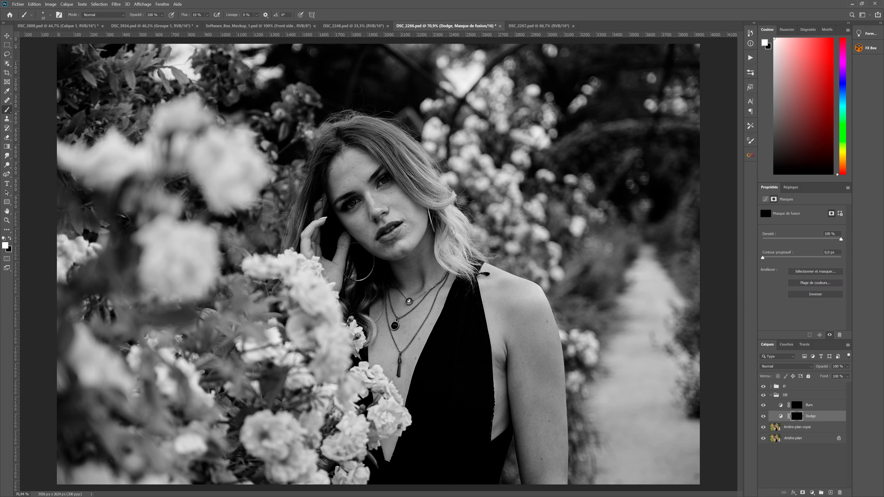
pyautogui.click(185, 15)
pyautogui.write('1')
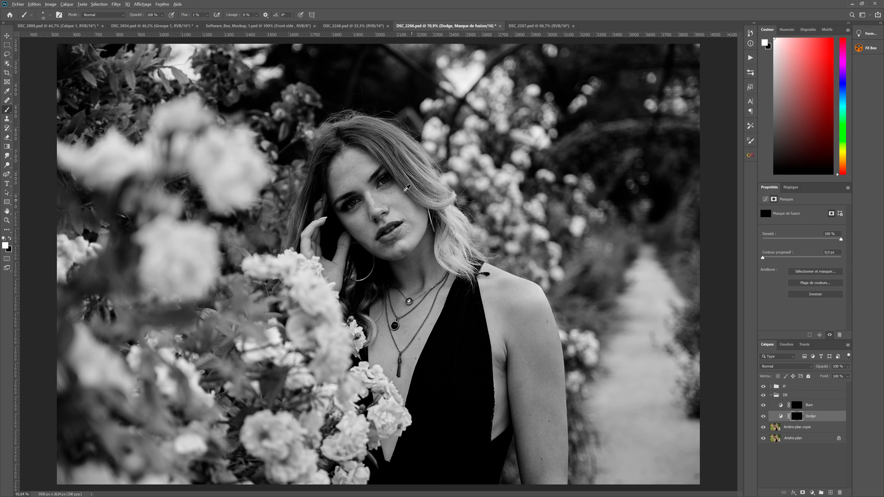
# Paint white on the Dodge mask over the face's small dark patches, adapting the brush size to each area
pyautogui.scroll(5, 386, 187)
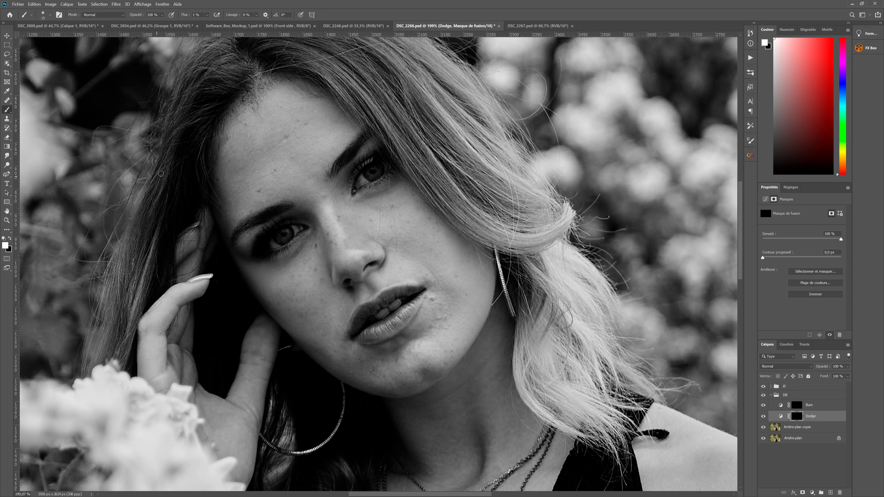
pyautogui.press(']')
pyautogui.press('[')
pyautogui.press(']')
pyautogui.press('[')
pyautogui.press('[')
pyautogui.press('[')
pyautogui.press('[')
# Return to the Dodge mask after a brief switch to Burn and keep lightening uneven facial shadows with varied brush sizes
pyautogui.click(804, 406)
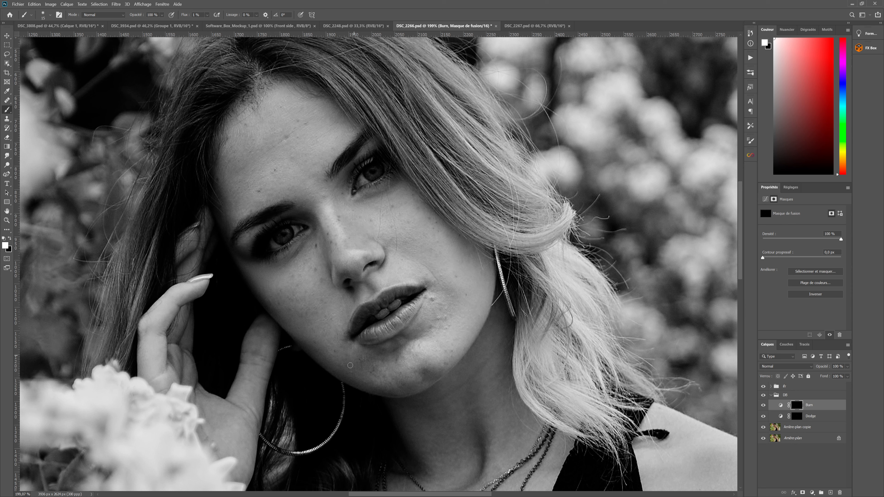
pyautogui.click(797, 416)
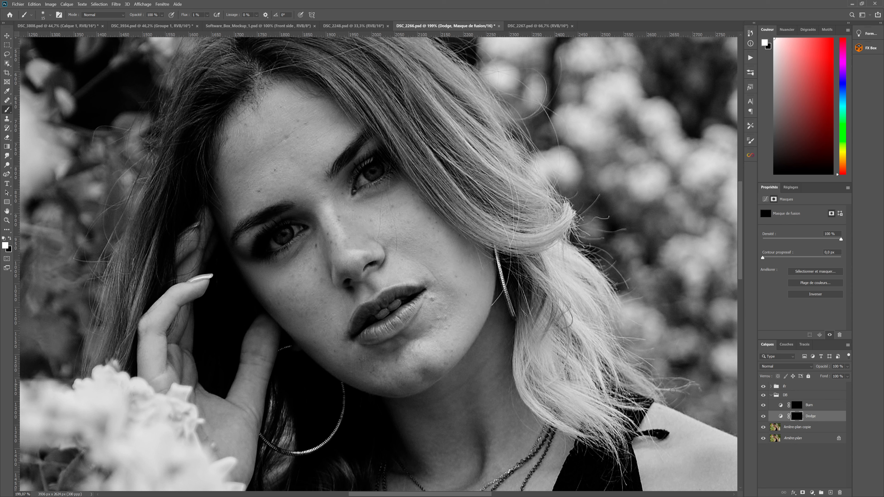
pyautogui.press(']')
pyautogui.press('[')
pyautogui.press('[')
pyautogui.press(']')
pyautogui.press('[')
# Darken small overly bright patches of the face on the Burn mask with a smaller brush
pyautogui.click(796, 405)
pyautogui.press('[')
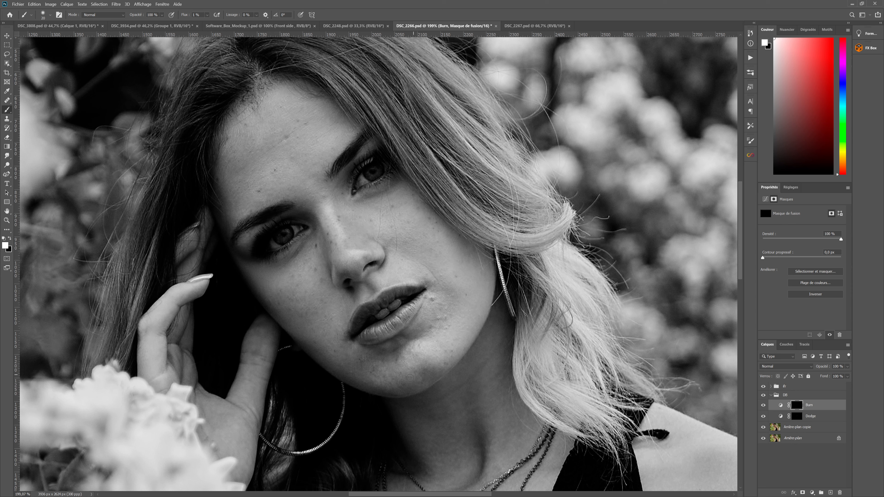
pyautogui.press('[')
# Dodge the uneven tones around the chin and jaw, and compare the face with the DB group hidden and shown
pyautogui.click(796, 416)
pyautogui.press(']')
pyautogui.press(']')
pyautogui.press('[')
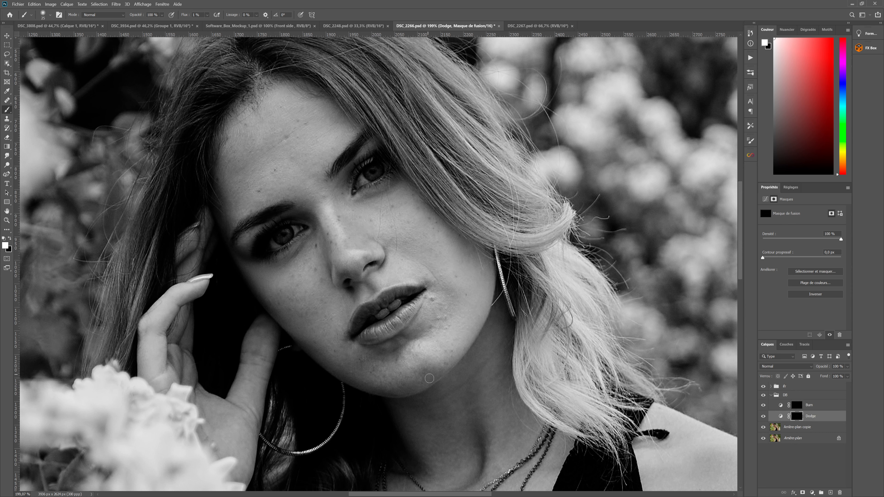
pyautogui.press('[')
pyautogui.press(']')
pyautogui.press(']')
pyautogui.press('[')
pyautogui.press('[')
pyautogui.press('[')
pyautogui.press('[')
pyautogui.press(']')
pyautogui.press(']')
pyautogui.click(763, 396)
pyautogui.click(763, 396)
pyautogui.click(763, 397)
pyautogui.click(763, 396)
# Lighten the broader dark areas of the forehead on the Dodge mask with an enlarged brush
pyautogui.press(']')
pyautogui.press(']')
pyautogui.press('[')
pyautogui.press(']')
pyautogui.press(']')
pyautogui.press(']')
pyautogui.press(']')
pyautogui.press(']')
pyautogui.press('[')
pyautogui.press('[')
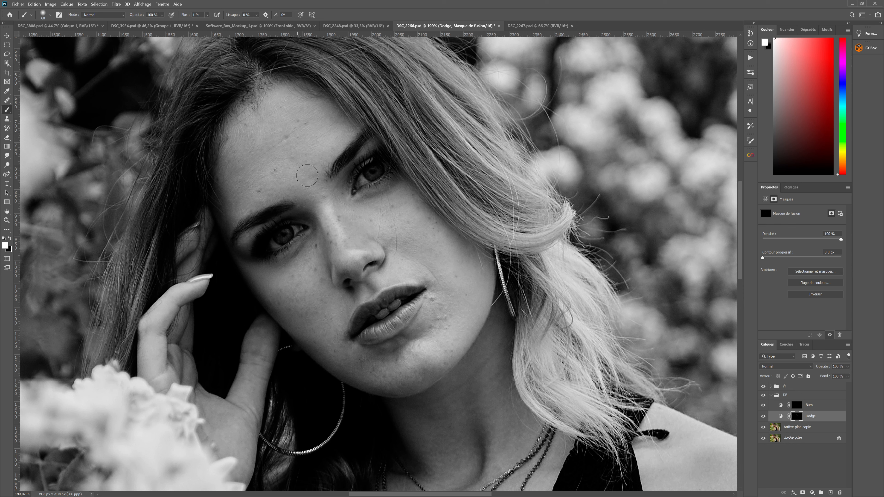
# Refine the forehead dodging with a much smaller brush, enlarging it slightly for the wider patches
pyautogui.press('[')
pyautogui.press('[')
pyautogui.press('[')
pyautogui.press('[')
pyautogui.press('[')
pyautogui.press('[')
pyautogui.press('[')
pyautogui.press('[')
pyautogui.press(']')
pyautogui.press(']')
pyautogui.press(']')
pyautogui.press(']')
# Darken the bright spots of the forehead on the Burn mask, adjusting the brush size to each spot
pyautogui.click(798, 407)
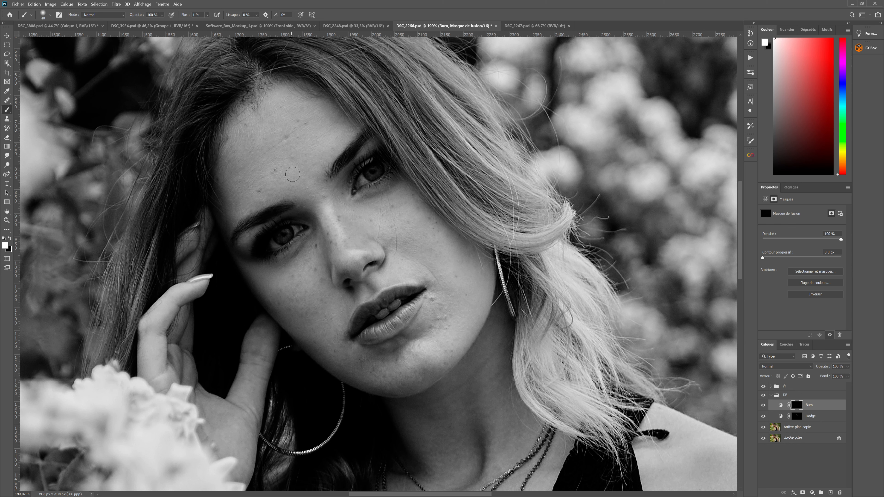
pyautogui.press('[')
pyautogui.press('[')
pyautogui.press('[')
pyautogui.press('[')
pyautogui.press(']')
pyautogui.press(']')
pyautogui.press(']')
pyautogui.press(']')
pyautogui.press('[')
pyautogui.press(']')
# Lighten the dark skin areas around the eyes on the Dodge mask
pyautogui.click(797, 417)
pyautogui.press('[')
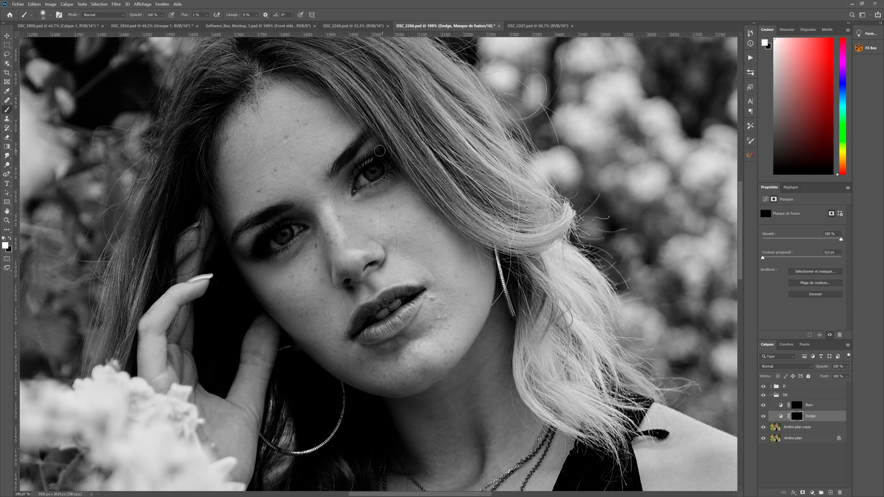
pyautogui.press(']')
pyautogui.press(']')
# Dodge the uneven shadows on the neck, chest and shoulder, moving from a small brush to a larger one
pyautogui.moveTo(548, 378)
pyautogui.mouseDown()
pyautogui.moveTo(479, 290)
pyautogui.moveTo(524, 363)
pyautogui.mouseUp()
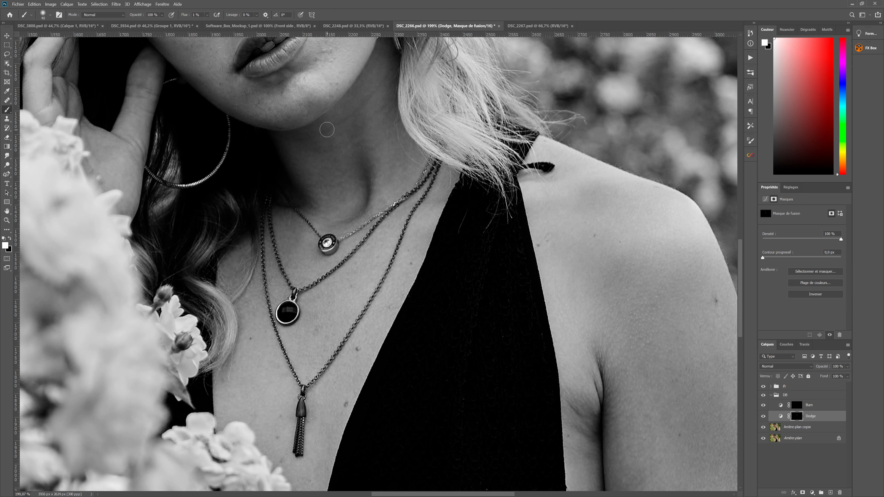
pyautogui.press('[')
pyautogui.press('[')
pyautogui.press('[')
pyautogui.press('[')
pyautogui.press(']')
pyautogui.press(']')
pyautogui.press(']')
pyautogui.press('[')
pyautogui.press(']')
pyautogui.press(']')
pyautogui.press(']')
pyautogui.press(']')
pyautogui.press(']')
pyautogui.press(']')
pyautogui.press(']')
pyautogui.press('[')
pyautogui.press('[')
# Lighten the dark patches of the armpit and upper arm on the Dodge mask with varied brush sizes
pyautogui.moveTo(627, 399)
pyautogui.mouseDown()
pyautogui.moveTo(606, 353)
pyautogui.moveTo(522, 245)
pyautogui.mouseUp()
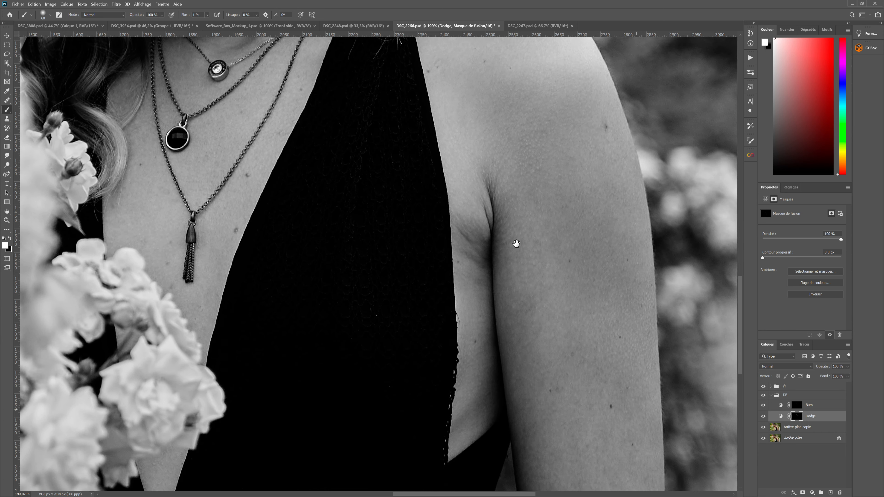
pyautogui.press('[')
pyautogui.press('[')
pyautogui.press('[')
pyautogui.press('[')
pyautogui.press('[')
pyautogui.press('[')
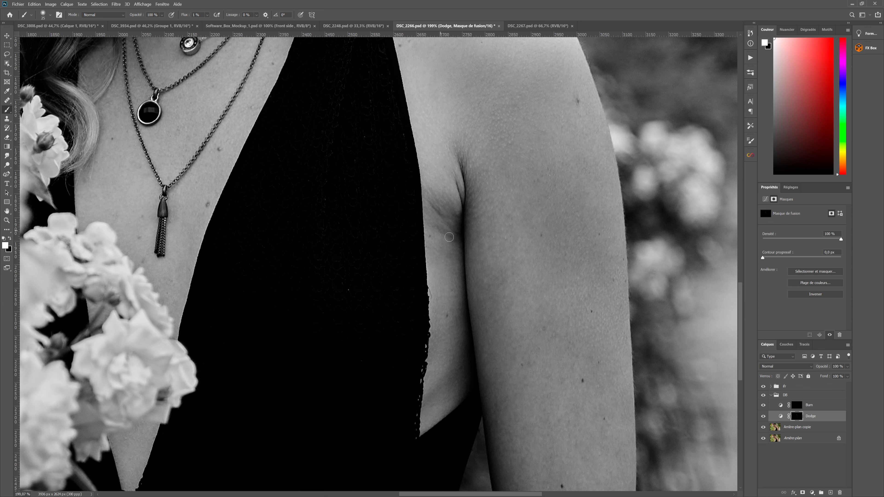
pyautogui.press('[')
pyautogui.press(']')
pyautogui.press(']')
pyautogui.press(']')
pyautogui.press(']')
pyautogui.press(']')
pyautogui.press('[')
# Dodge the lower part of the arm and check the skin tones across the whole portrait
pyautogui.moveTo(591, 388); pyautogui.dragTo(467, 257)
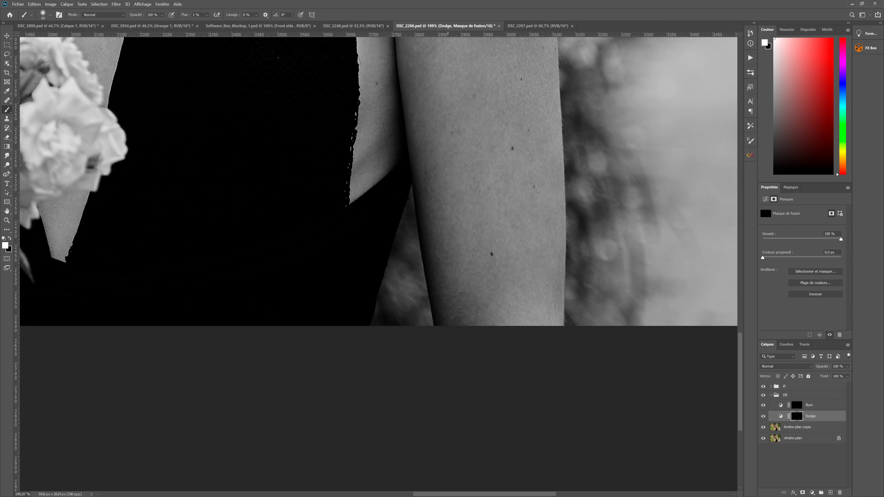
pyautogui.press('[')
pyautogui.scroll(-5, 175, 176)
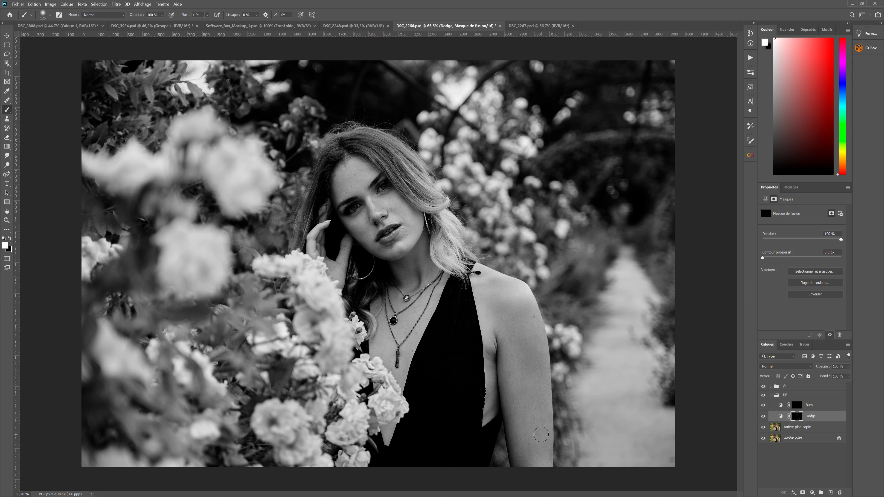
# Burn the remaining bright skin areas on the Burn mask, and hide the ifr group and collapse the DB group
pyautogui.click(796, 406)
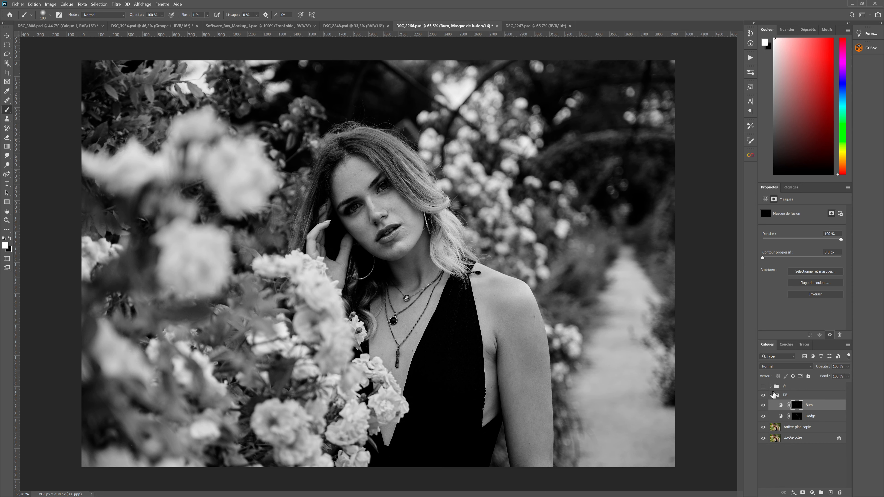
pyautogui.click(763, 386)
pyautogui.click(771, 395)
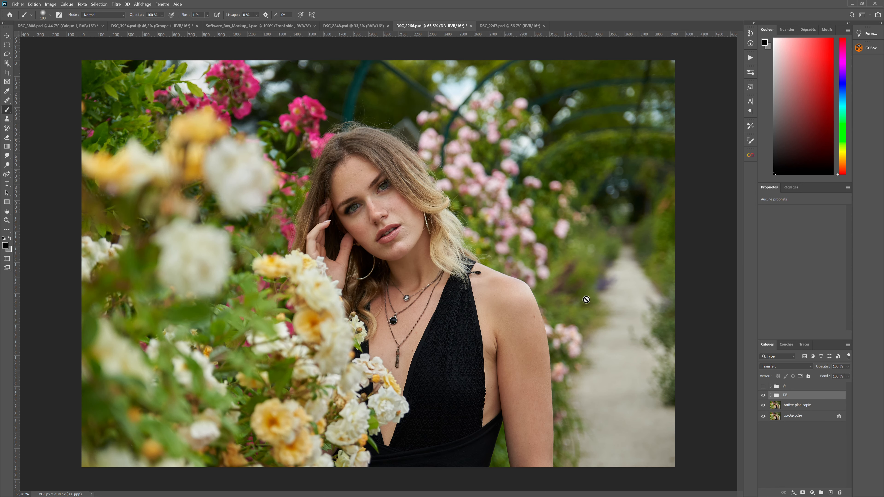